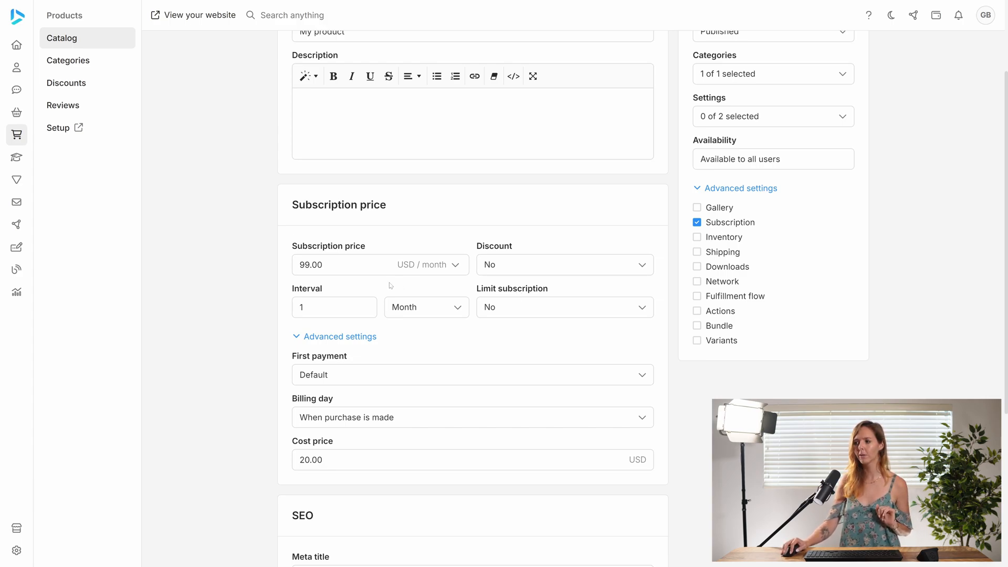
- Set the subscription price to 25 USD
click(336, 266)
text(25)
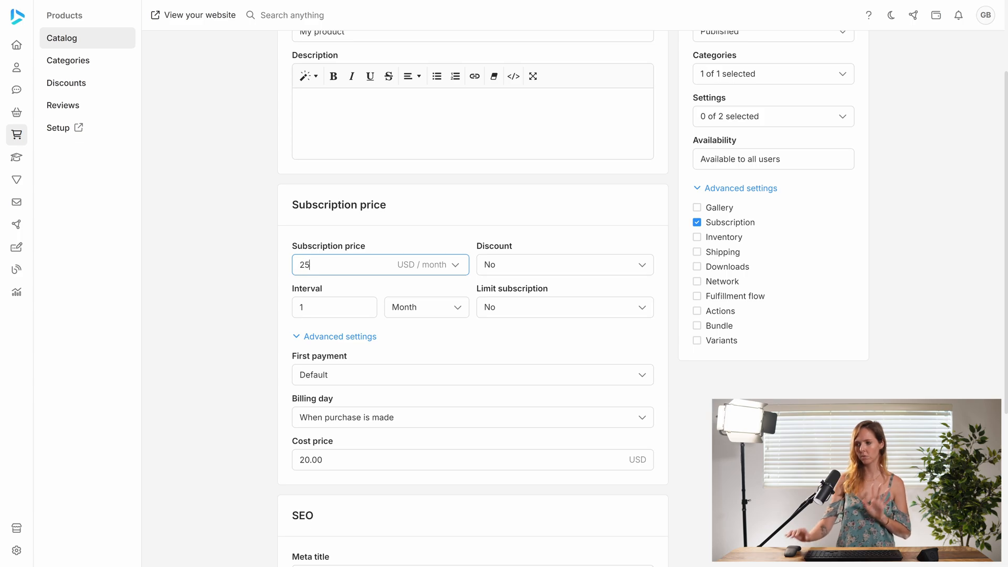
click(346, 289)
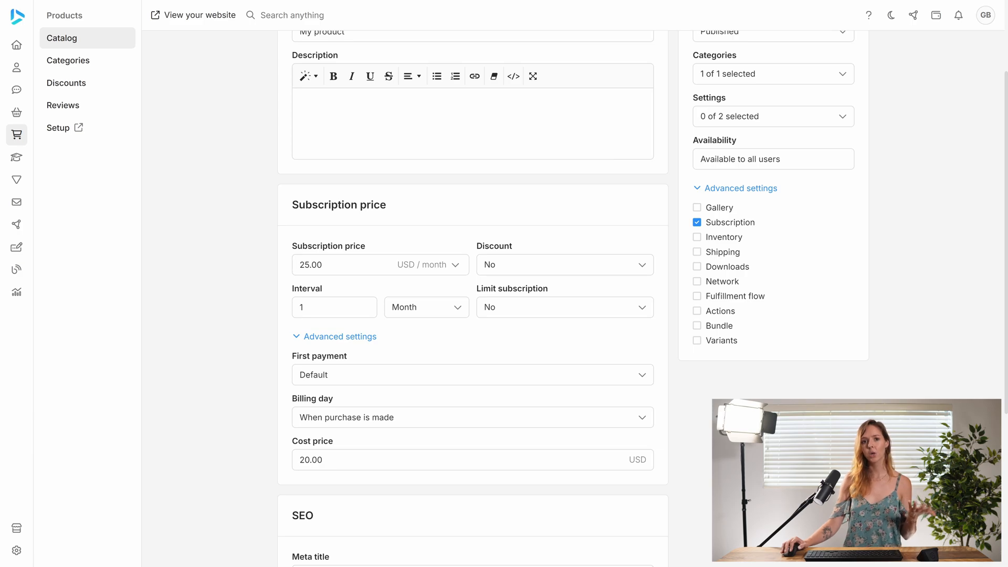
- Try an interval of 4 months, then restore the interval to 1
click(415, 307)
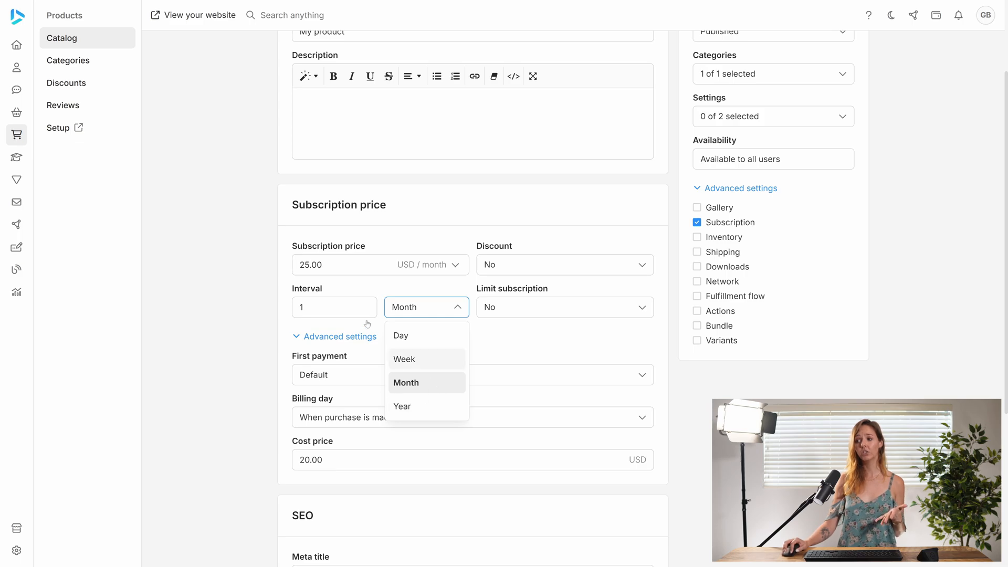
click(303, 307)
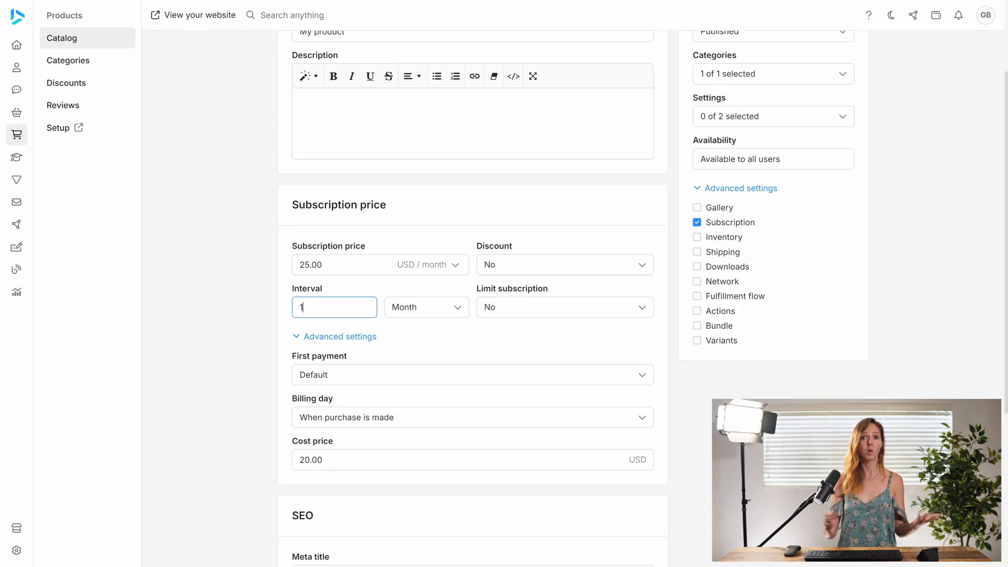
text(4)
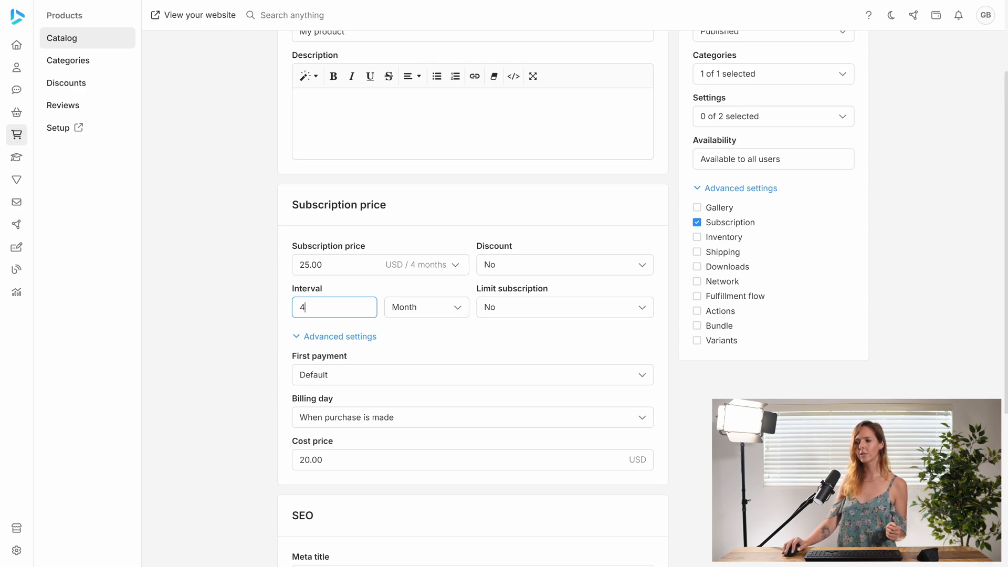
key(BackSpace)
text(1)
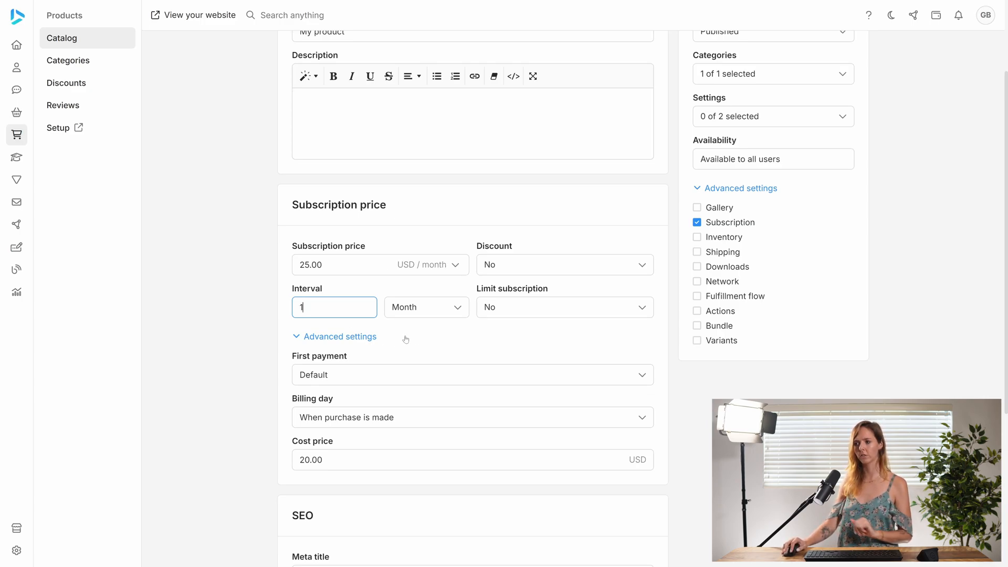
- Limit the subscription to 4 repeats
click(423, 337)
click(523, 309)
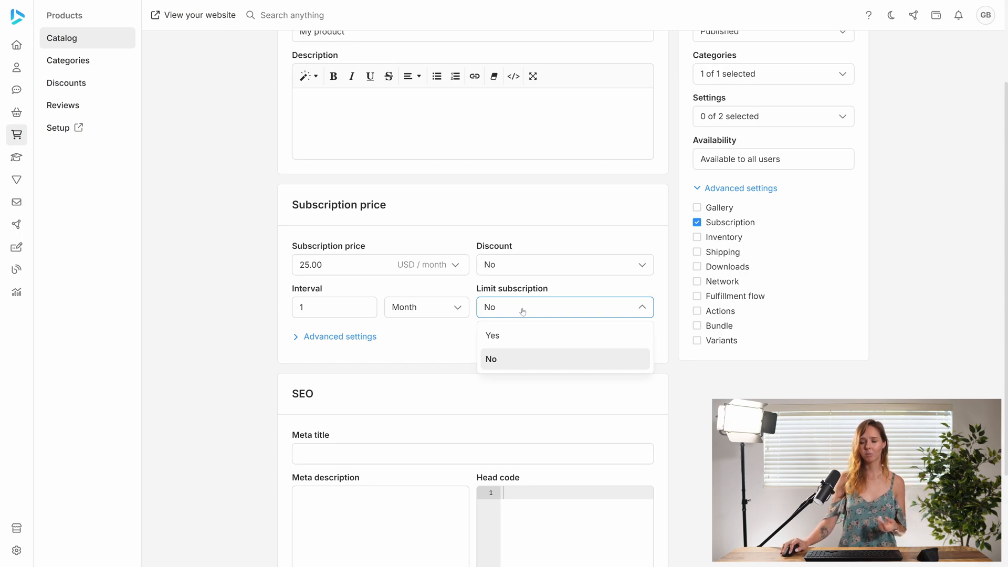
click(523, 342)
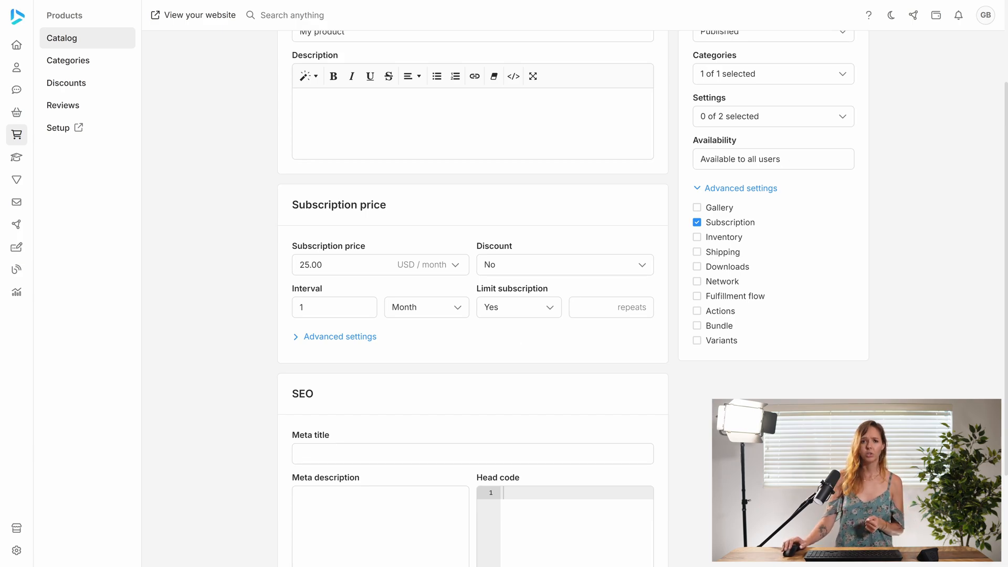
click(594, 307)
text(4)
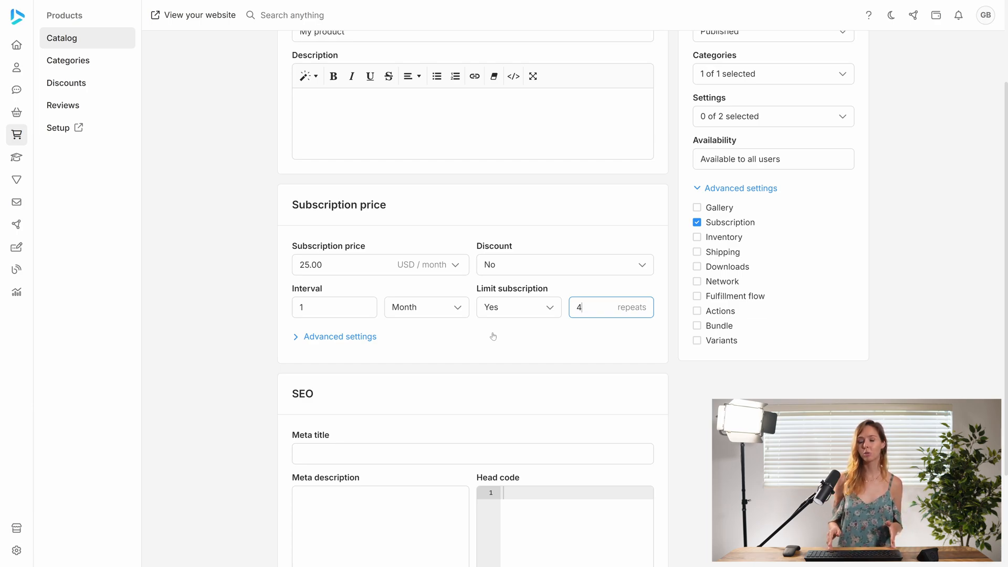
- Set the first payment to Custom with a first payment price of 50 USD
click(357, 338)
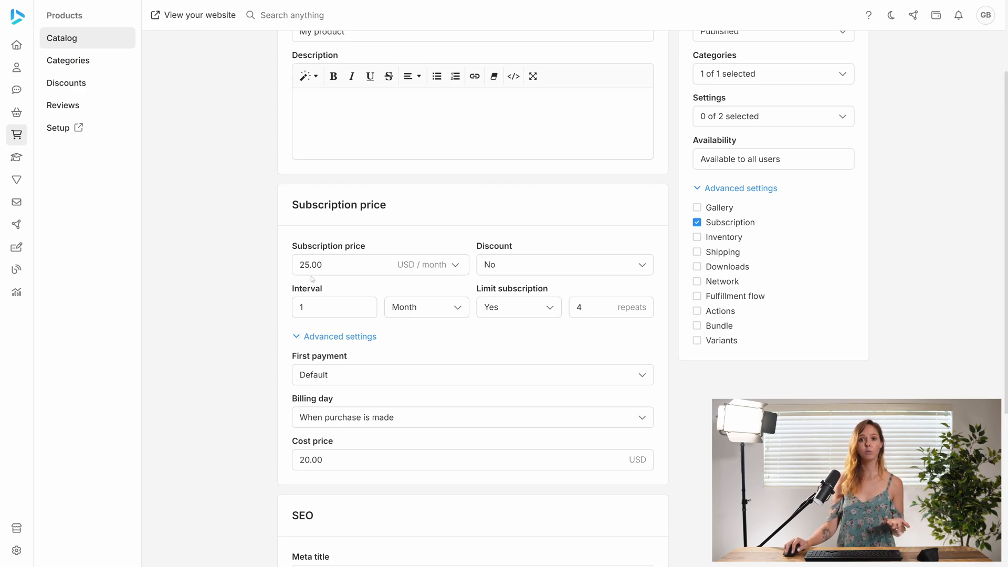
scroll(364, 343, down, 1)
click(364, 340)
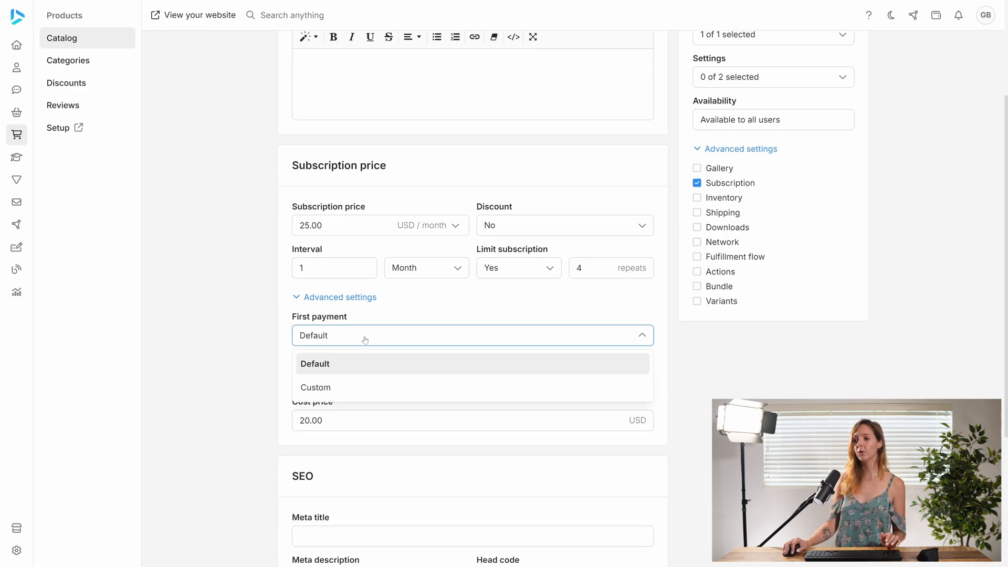
click(360, 386)
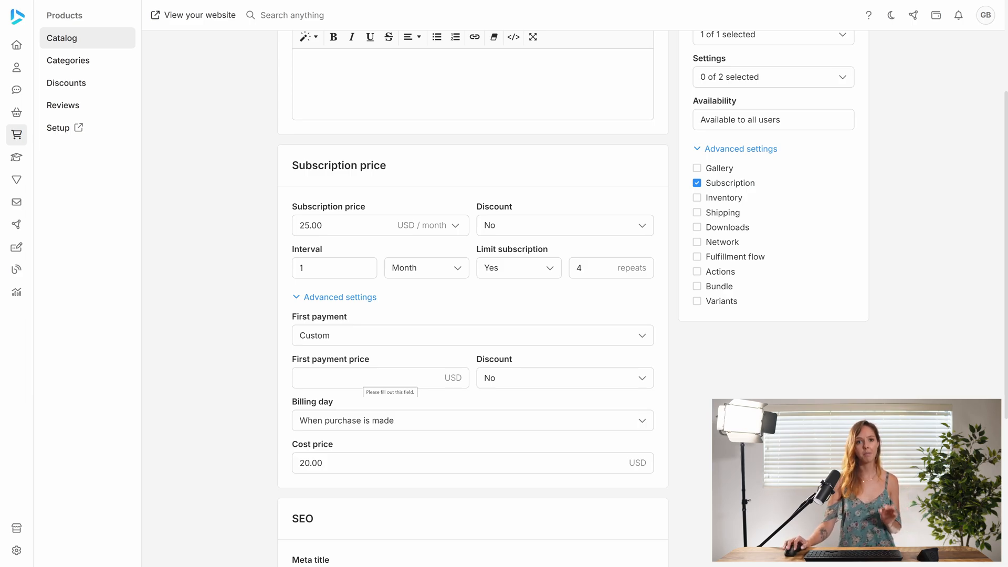
click(365, 378)
text(50)
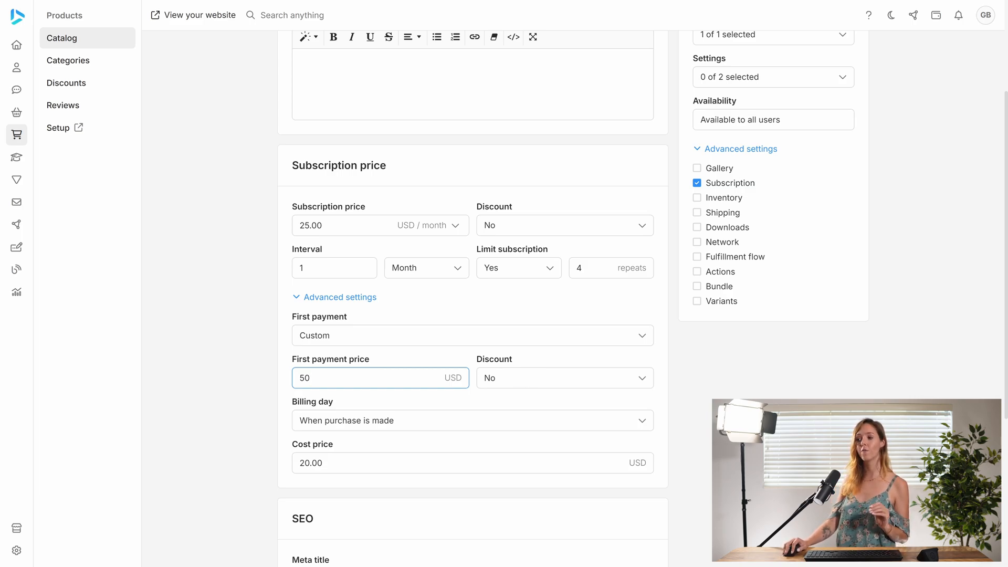
- Set the billing day to a specific day, day 1 of the month, with pro rata set to Yes
click(504, 383)
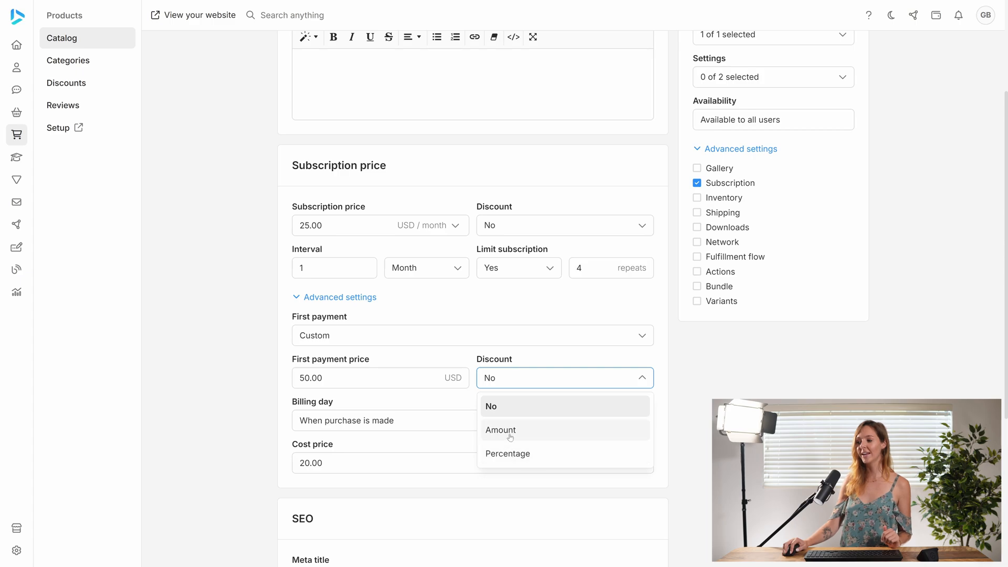
click(519, 381)
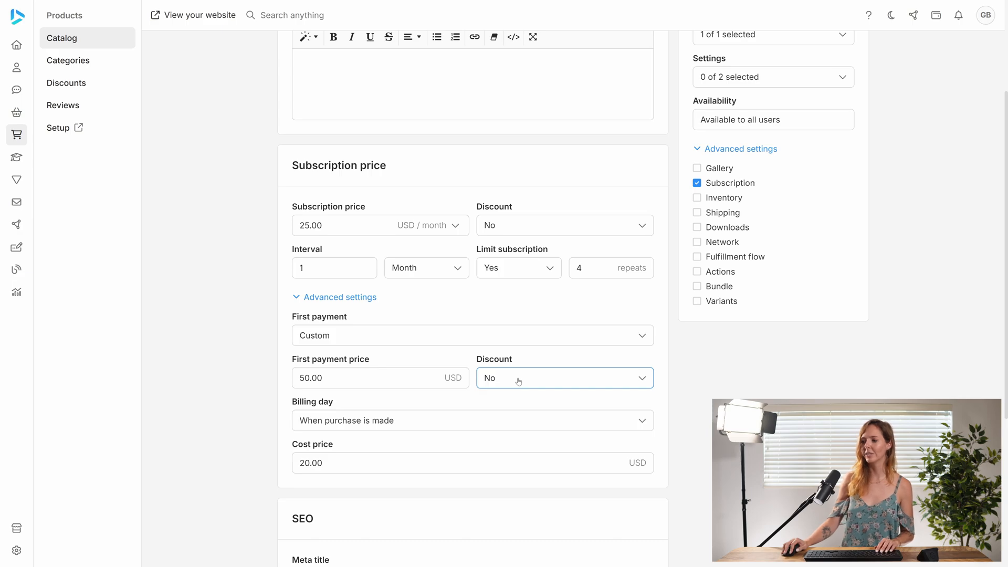
click(382, 429)
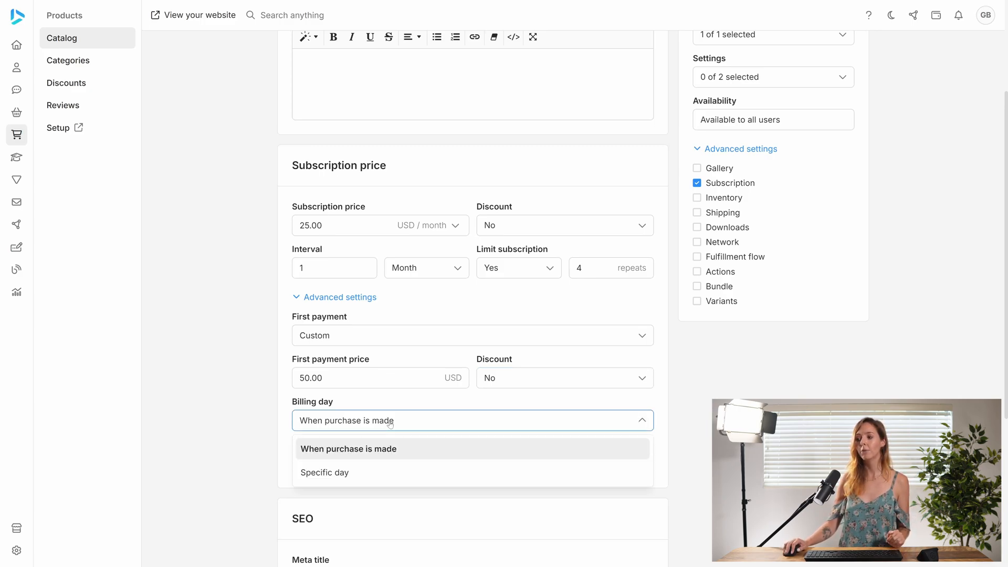
click(370, 473)
click(405, 420)
text(1)
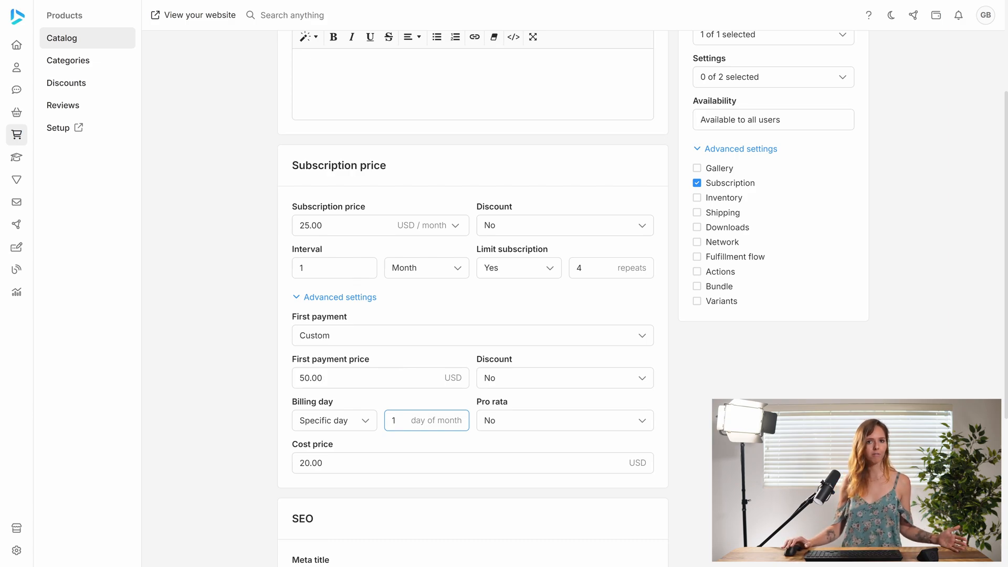
click(513, 421)
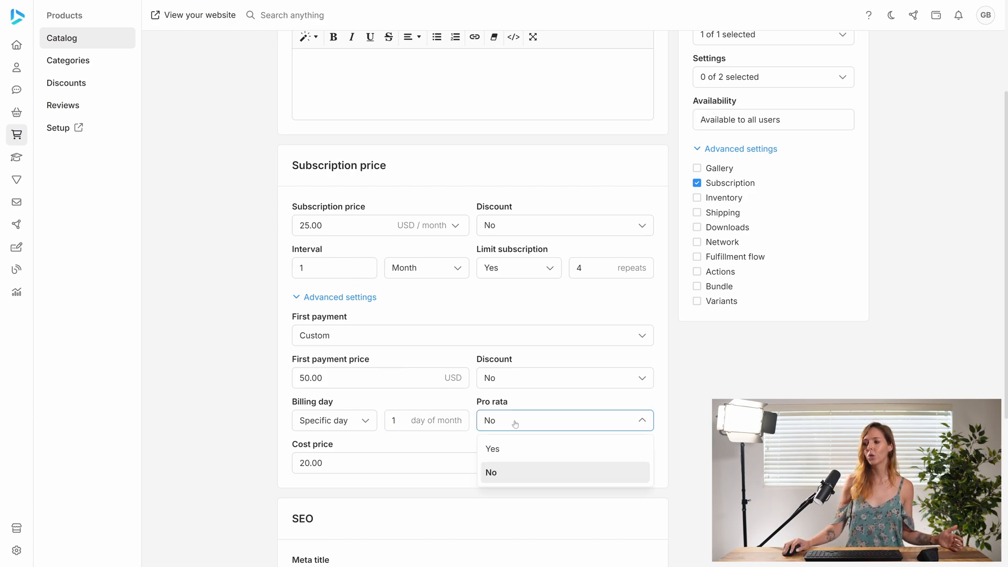
click(515, 450)
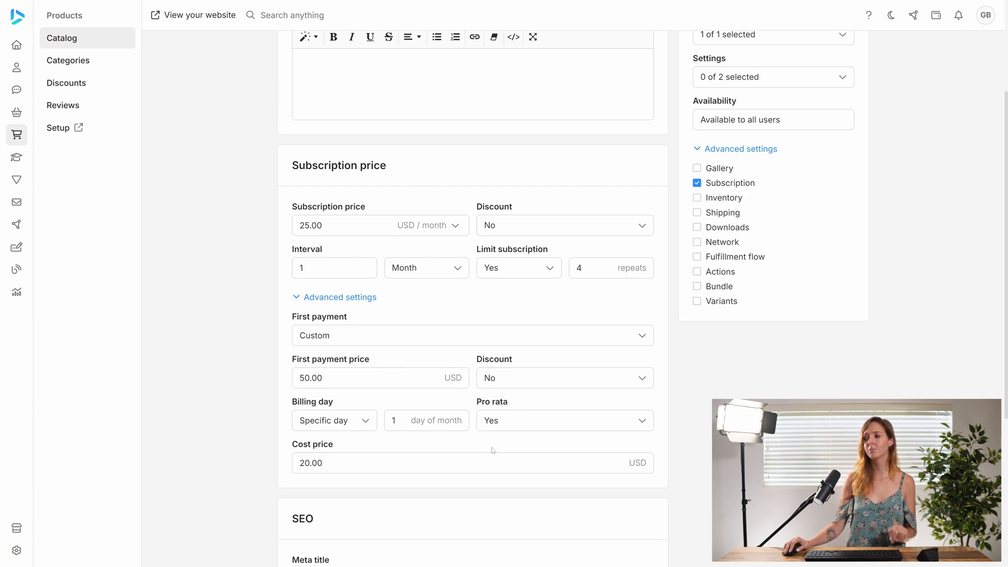
- Turn off the product's Subscription option, set its price to 99 USD and save the product
click(698, 183)
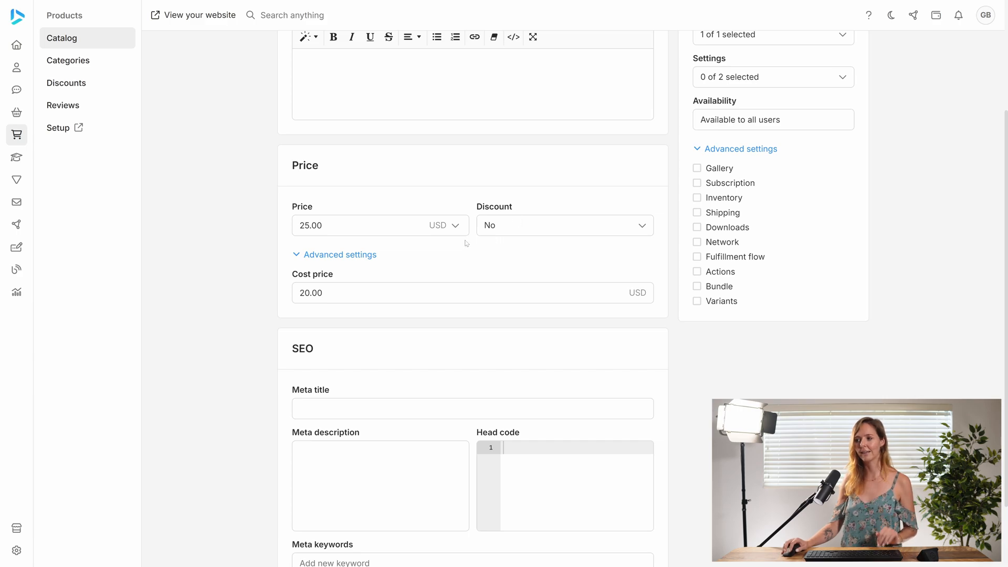
scroll(451, 252, up, 3)
click(336, 383)
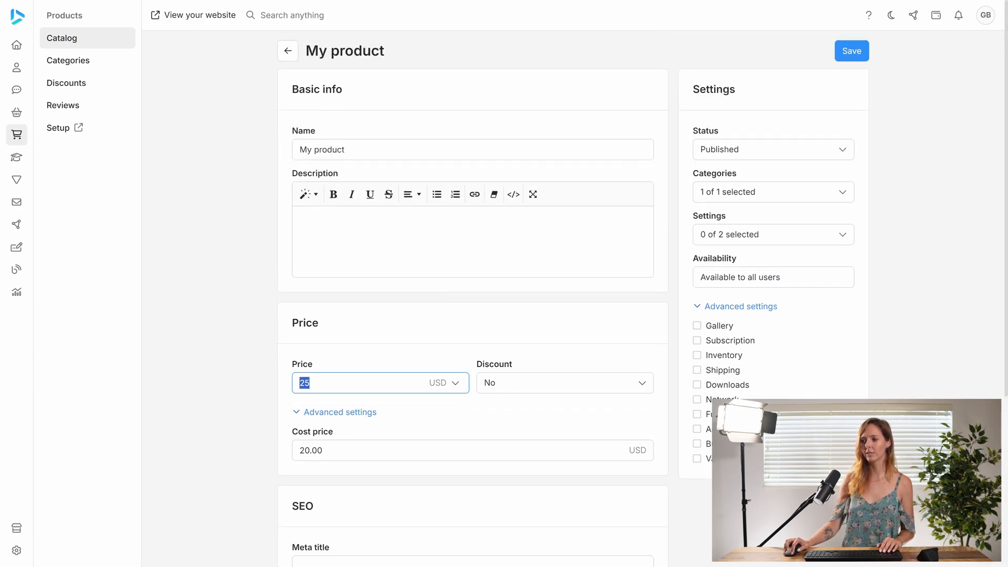
text(99)
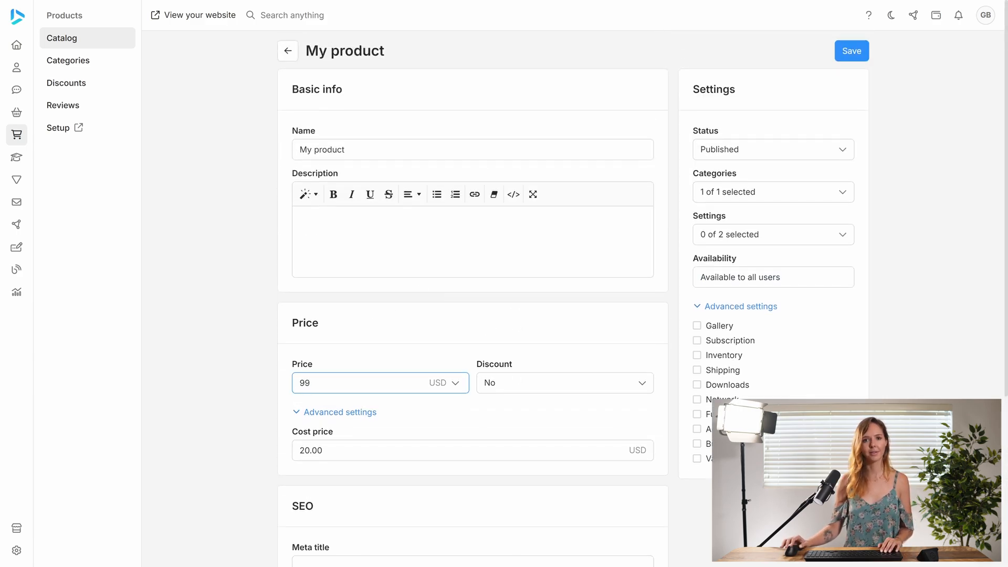
click(847, 53)
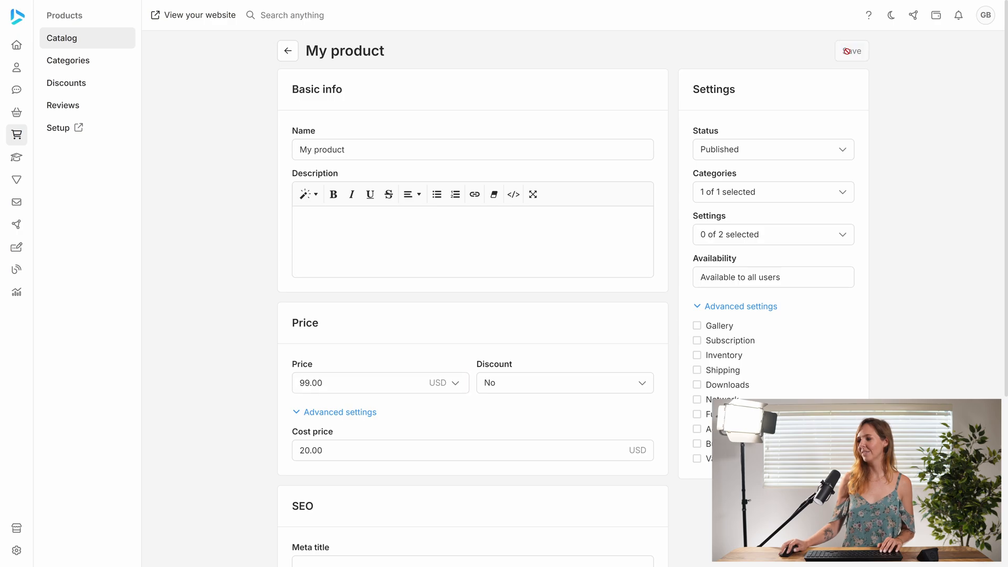
- Add a new product named My subscription product with a 25 USD price and subscription set to Yes
click(287, 50)
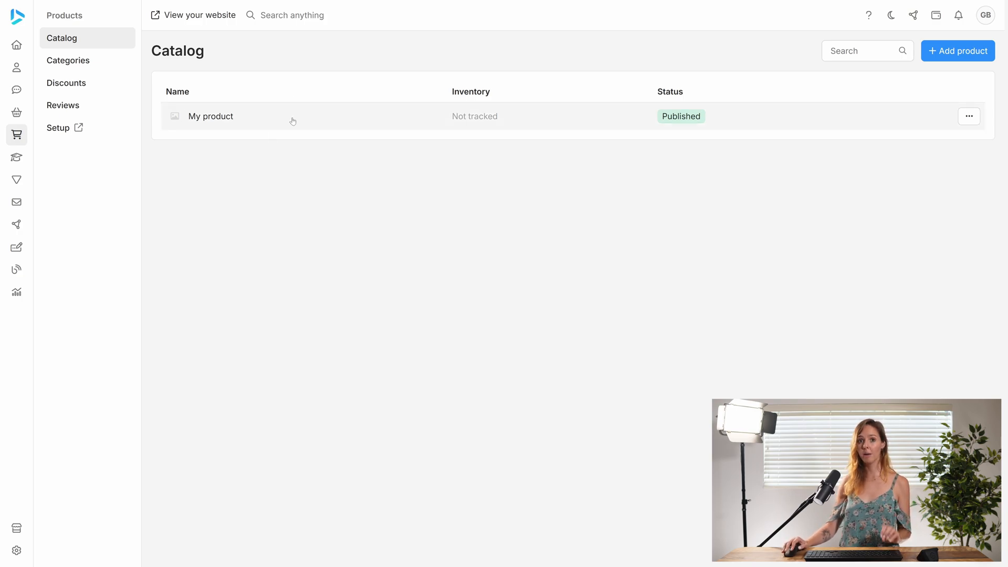
click(952, 53)
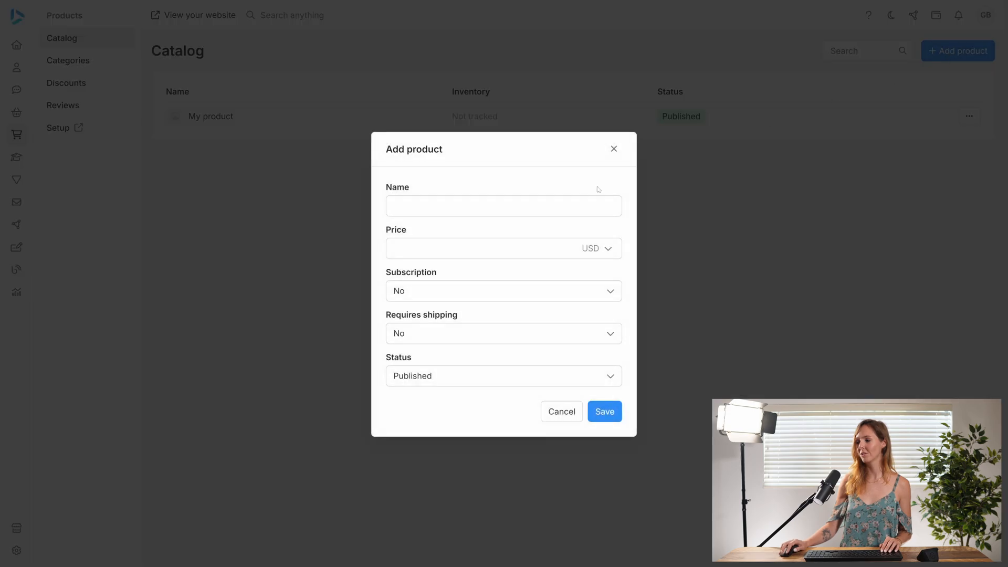
text(My )
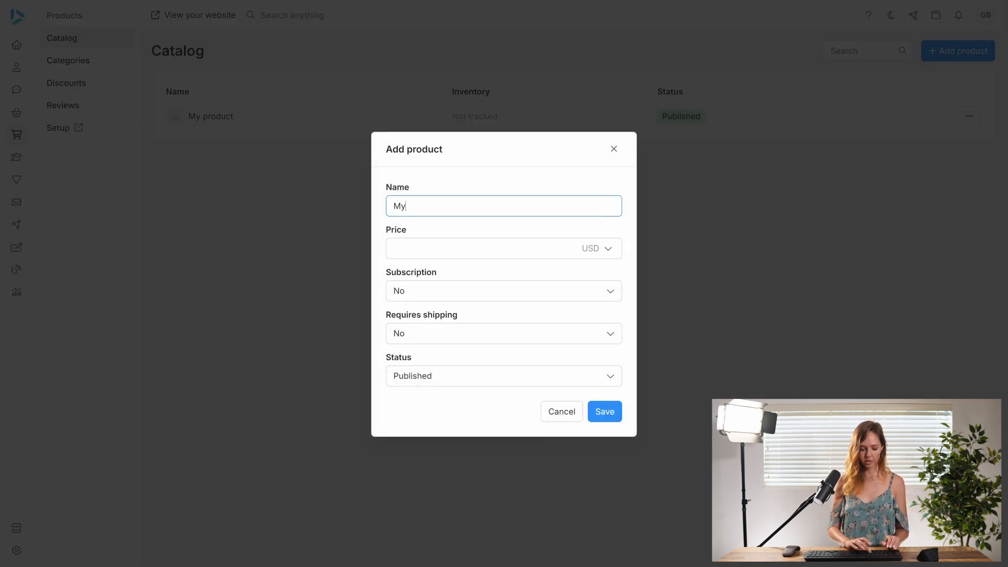
text(subscri)
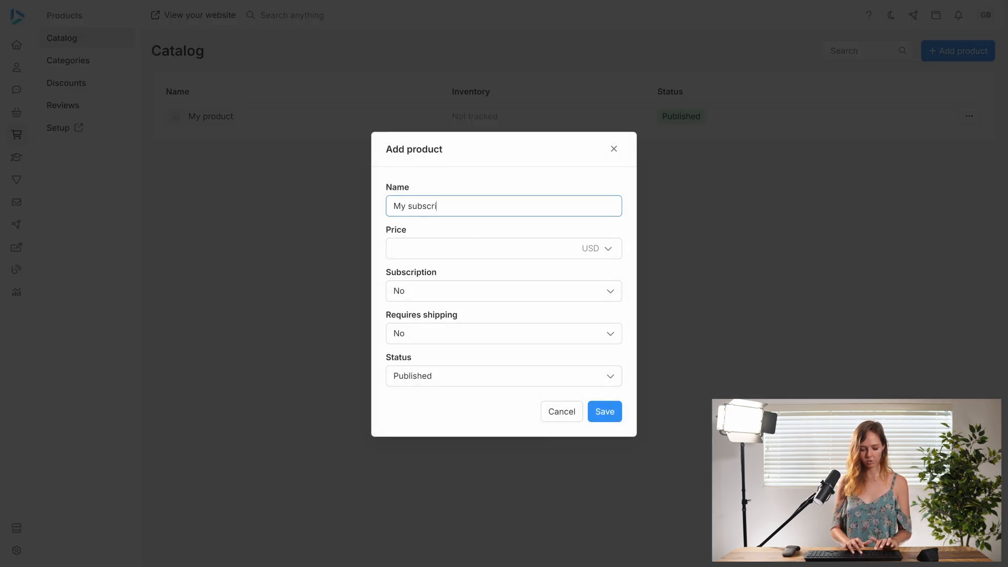
text(ption product)
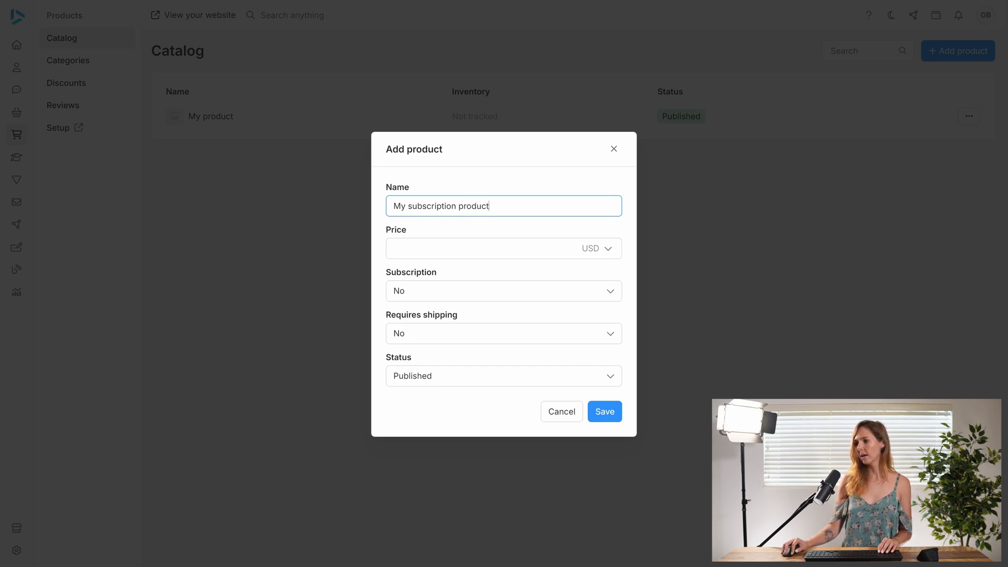
key(Tab)
text(25)
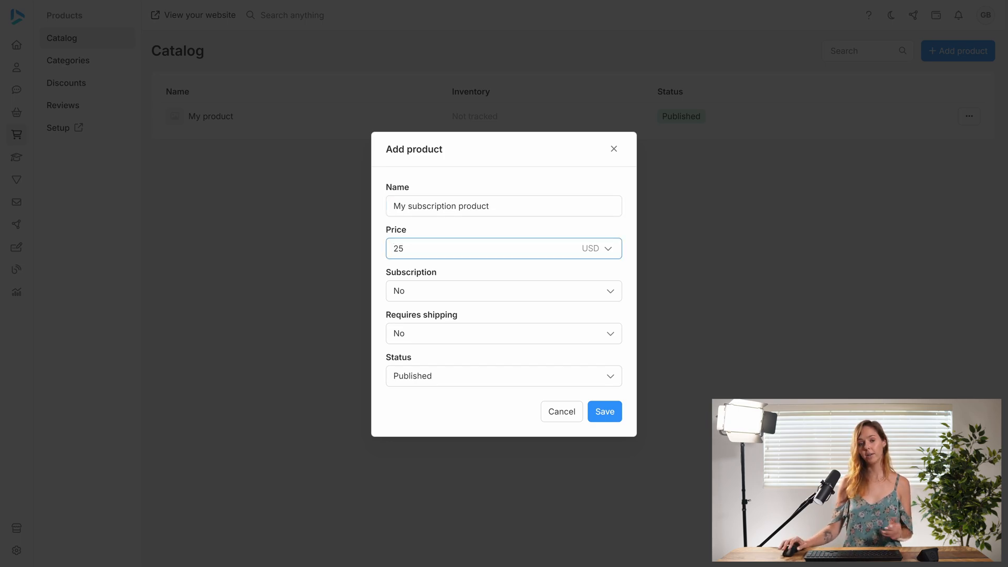
click(443, 291)
click(423, 320)
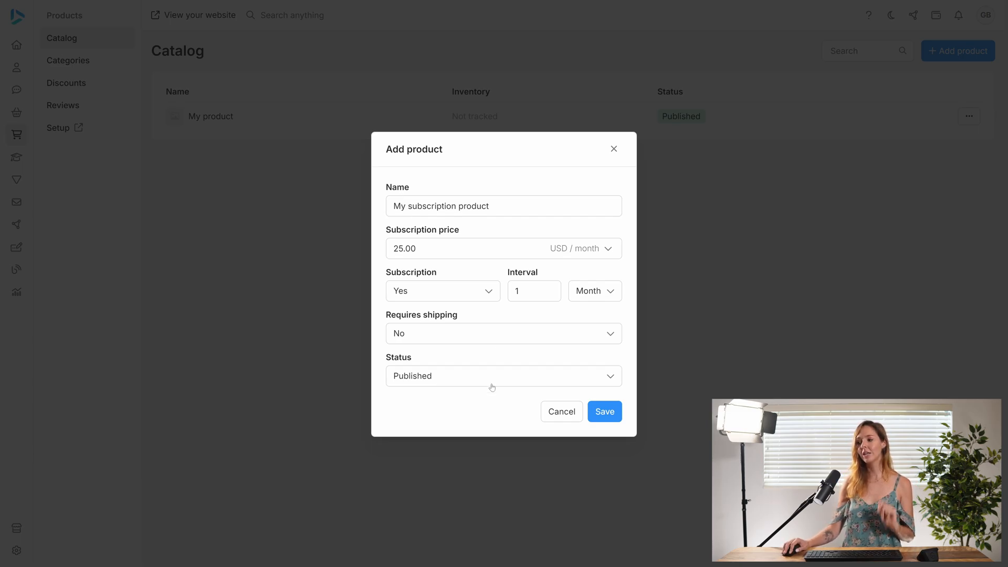
click(604, 414)
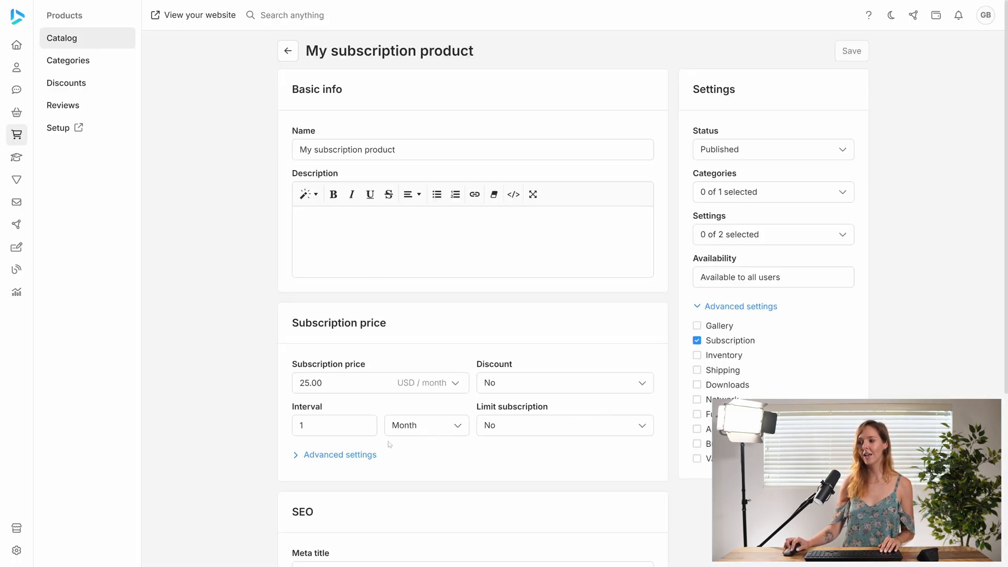
- Expand the new product's subscription advanced settings
scroll(389, 444, down, 2)
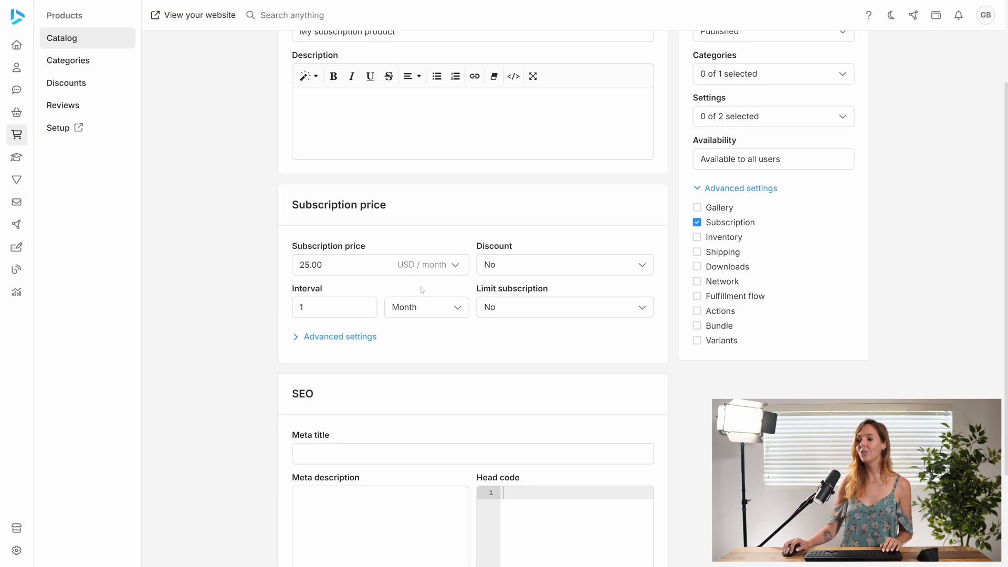
click(338, 336)
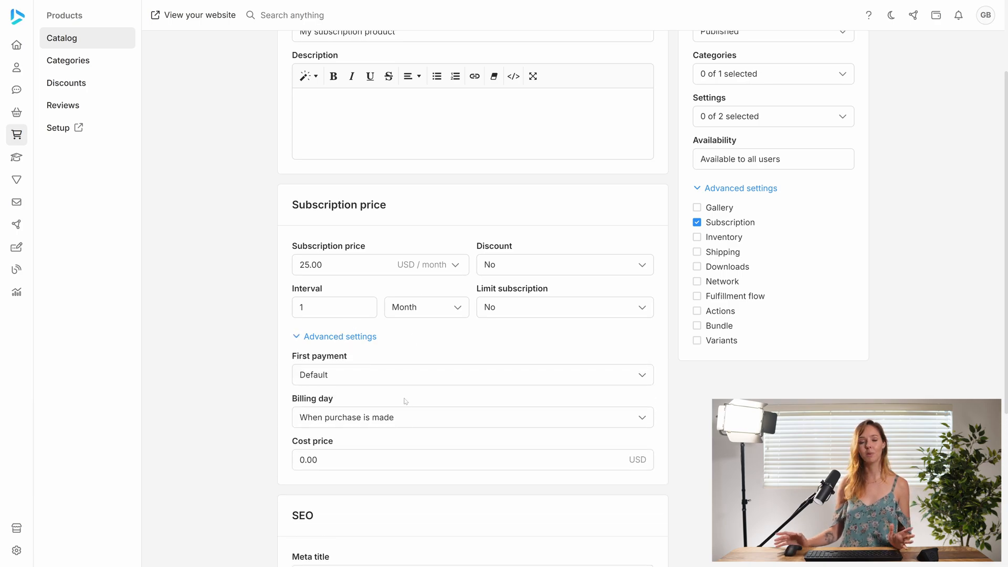